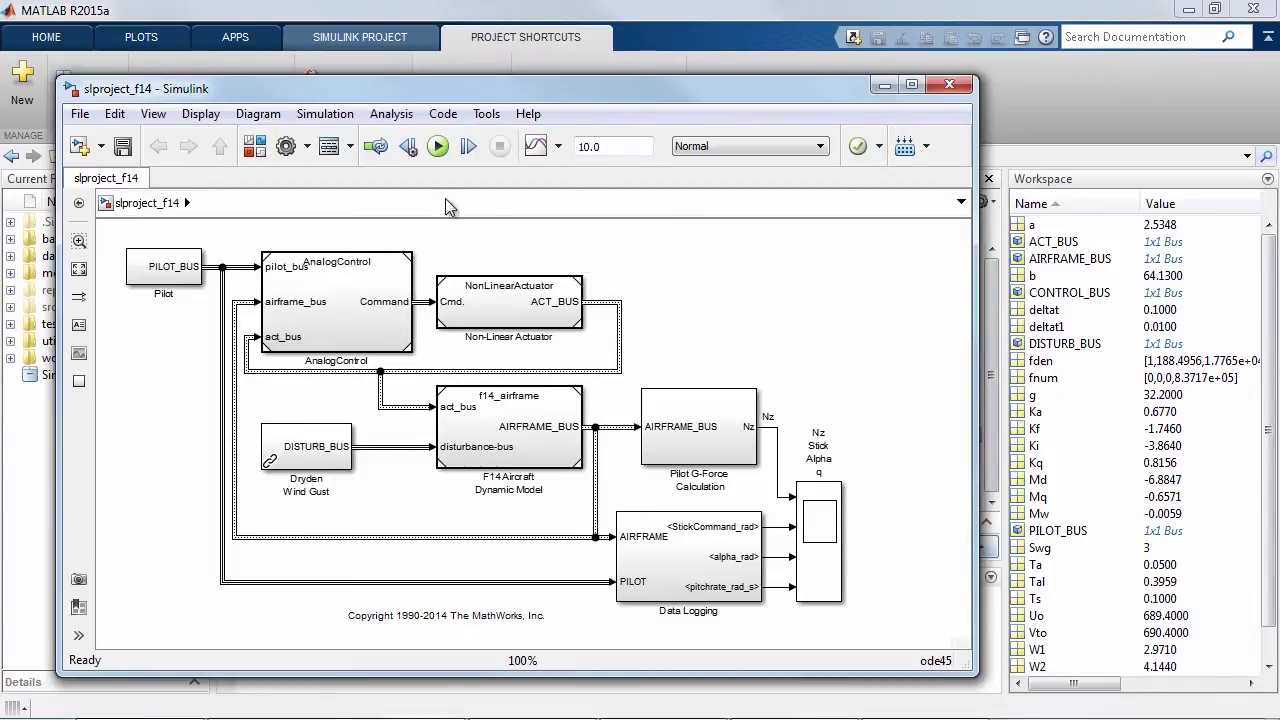
# Step: List the 25 base-workspace variables slproject_f14 references with Find Referenced Variables, then close Model Explorer
pyautogui.click(352, 150)
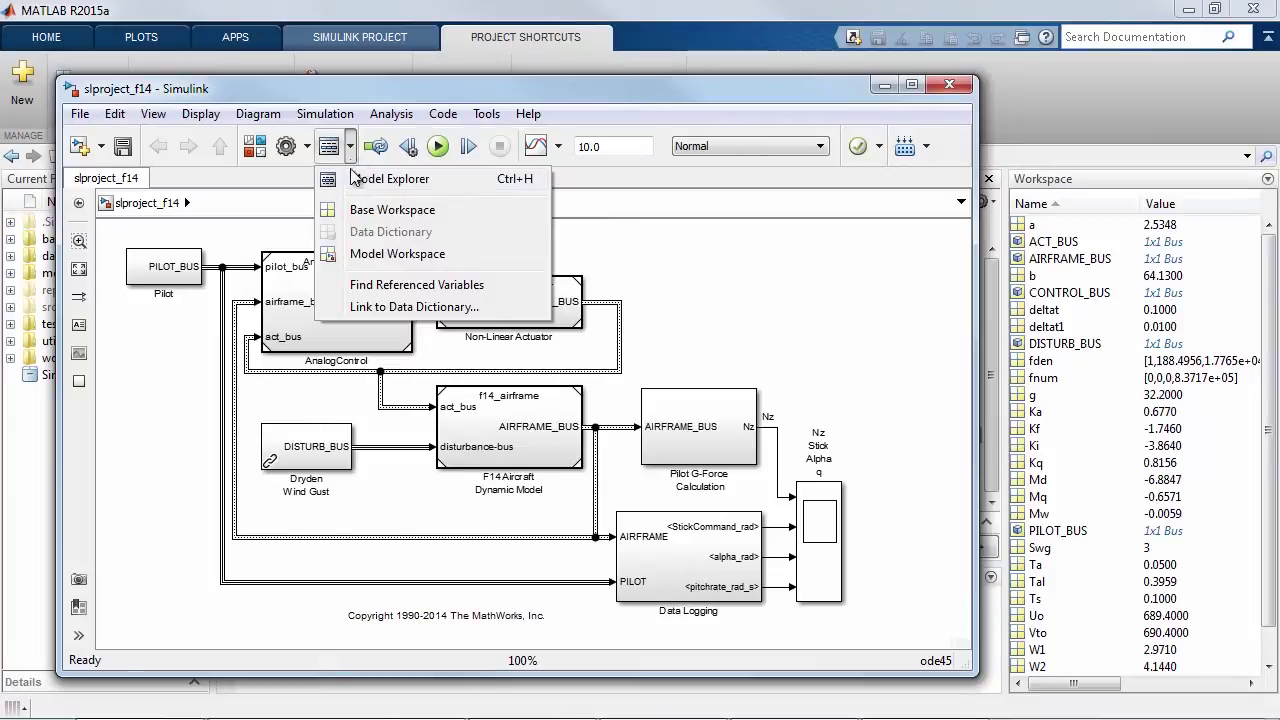
pyautogui.click(347, 288)
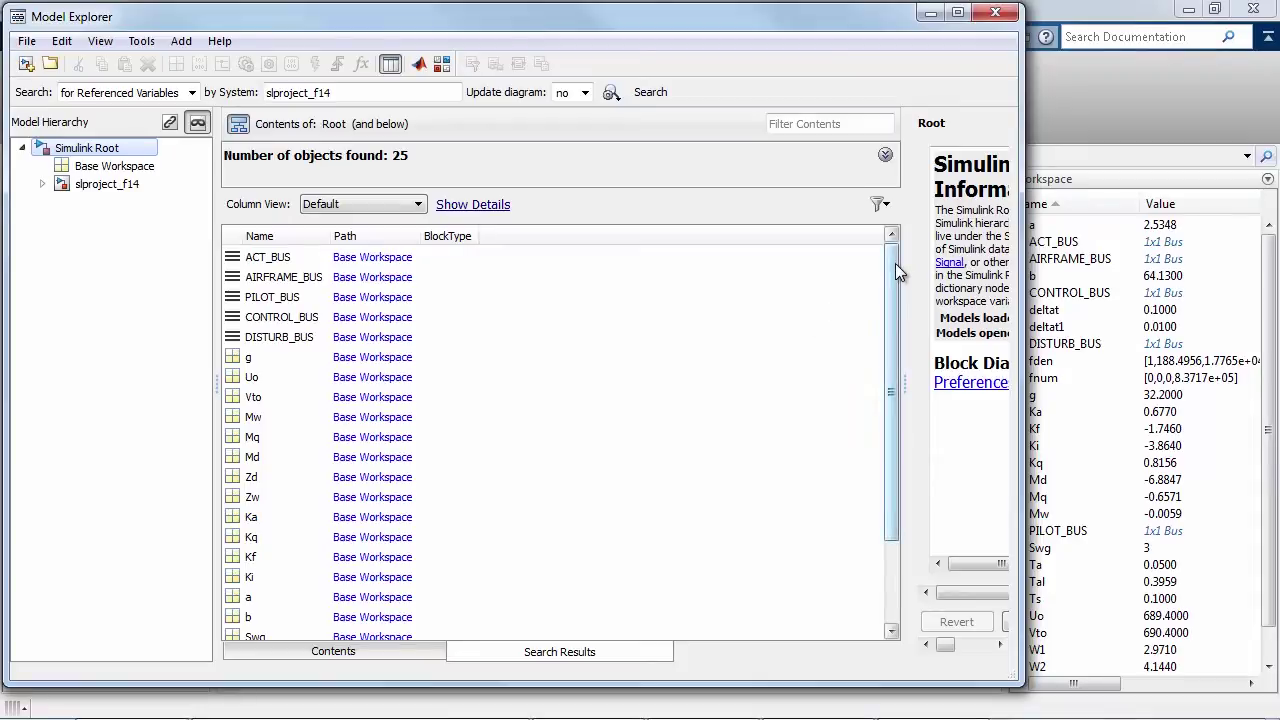
pyautogui.moveTo(895, 263)
pyautogui.mouseDown()
pyautogui.moveTo(921, 388)
pyautogui.moveTo(908, 248)
pyautogui.mouseUp()
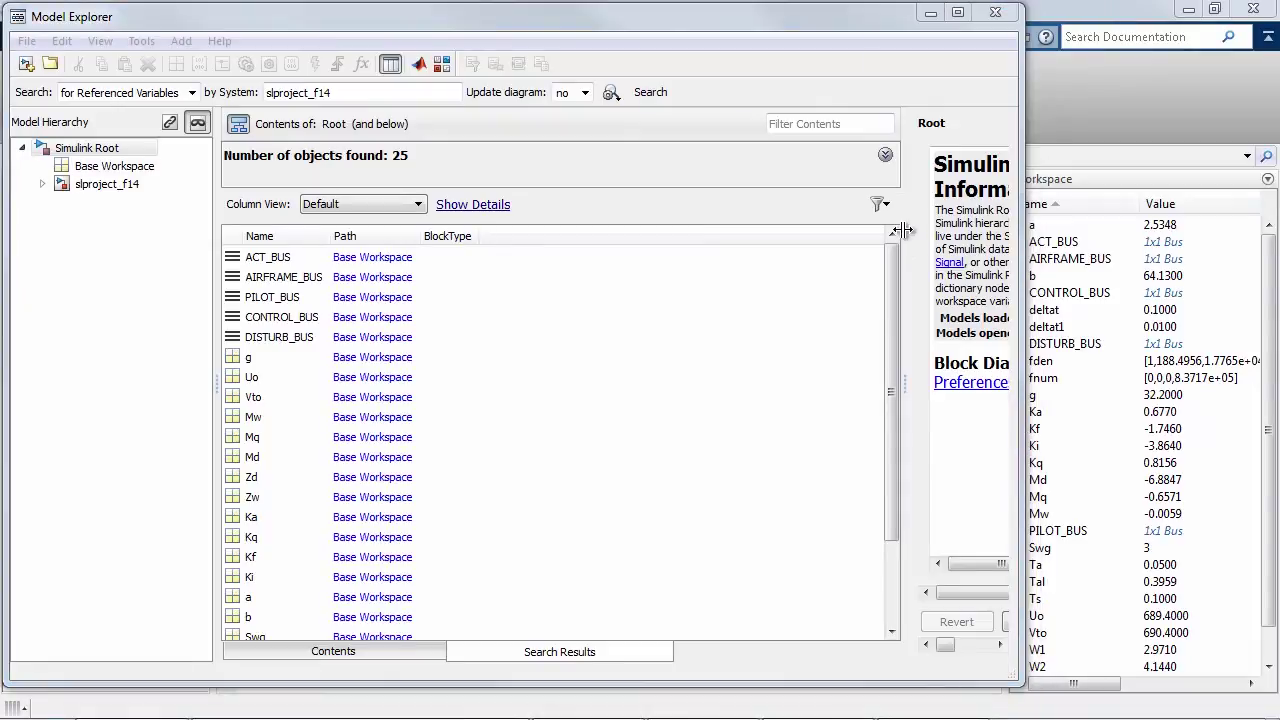
pyautogui.click(995, 13)
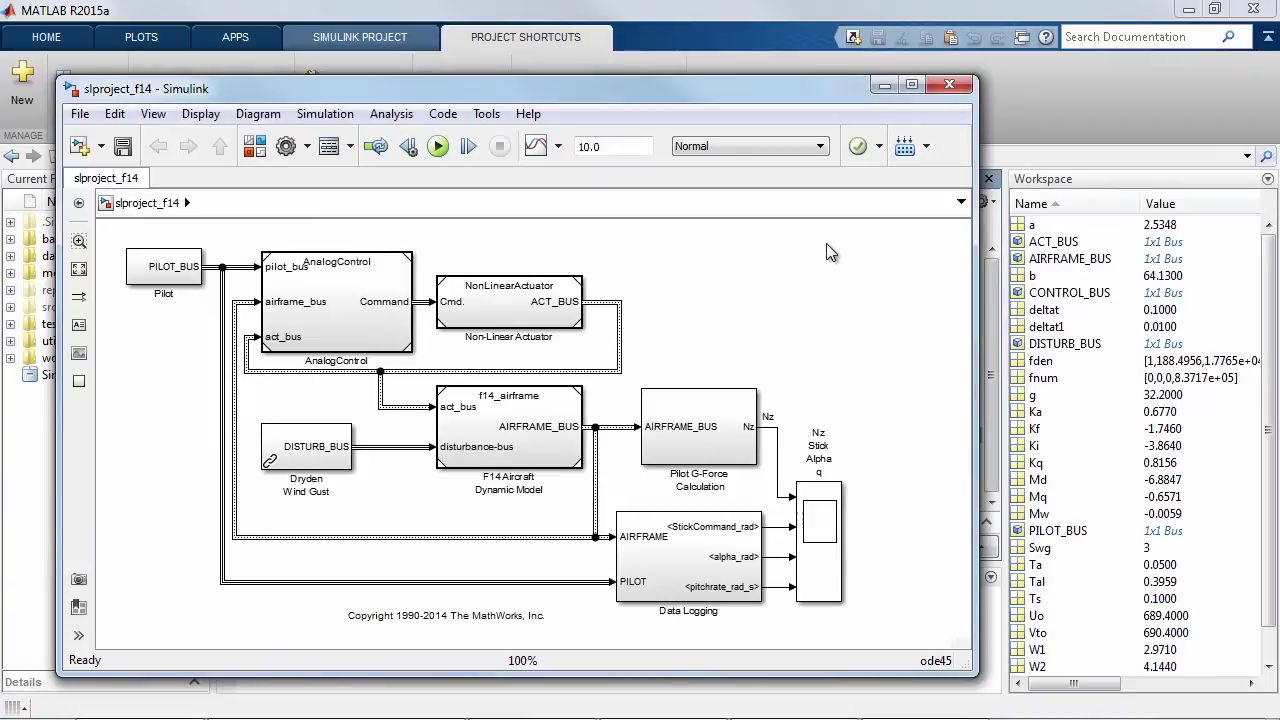
# Step: Link slproject_f14 to a new Aircraft_data.sldd dictionary saved in the project's data folder
pyautogui.click(350, 157)
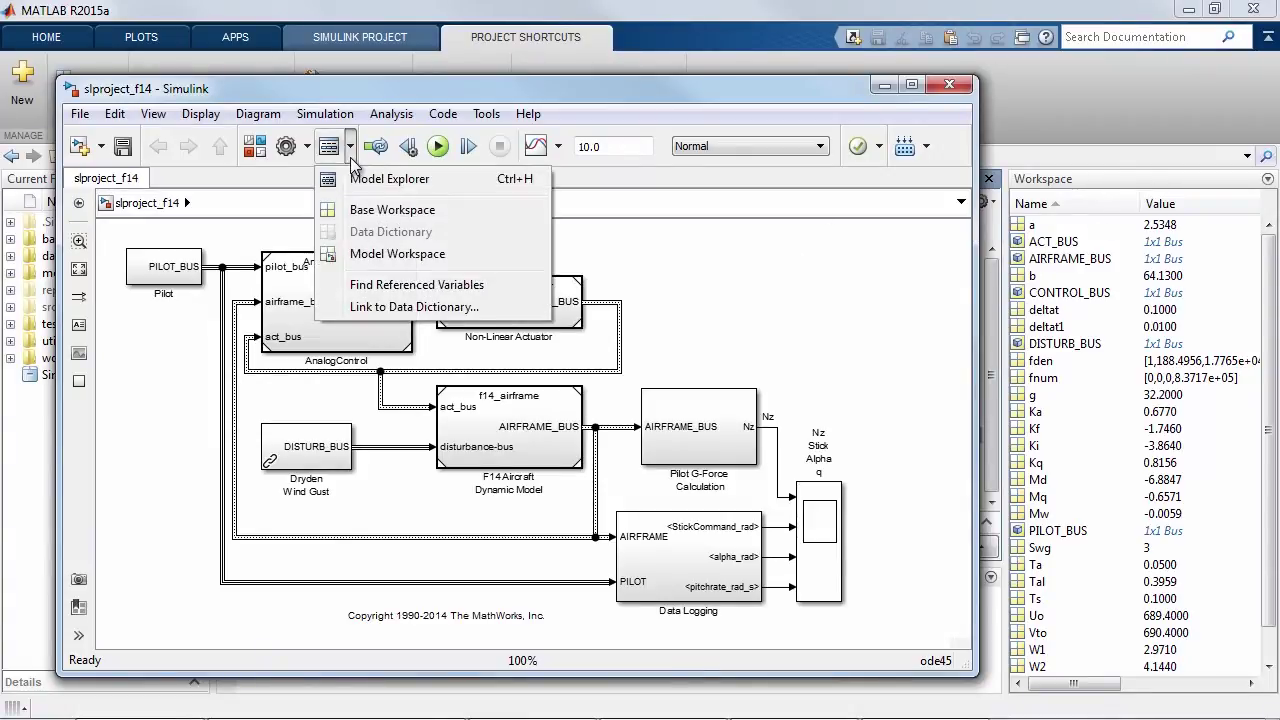
pyautogui.click(333, 316)
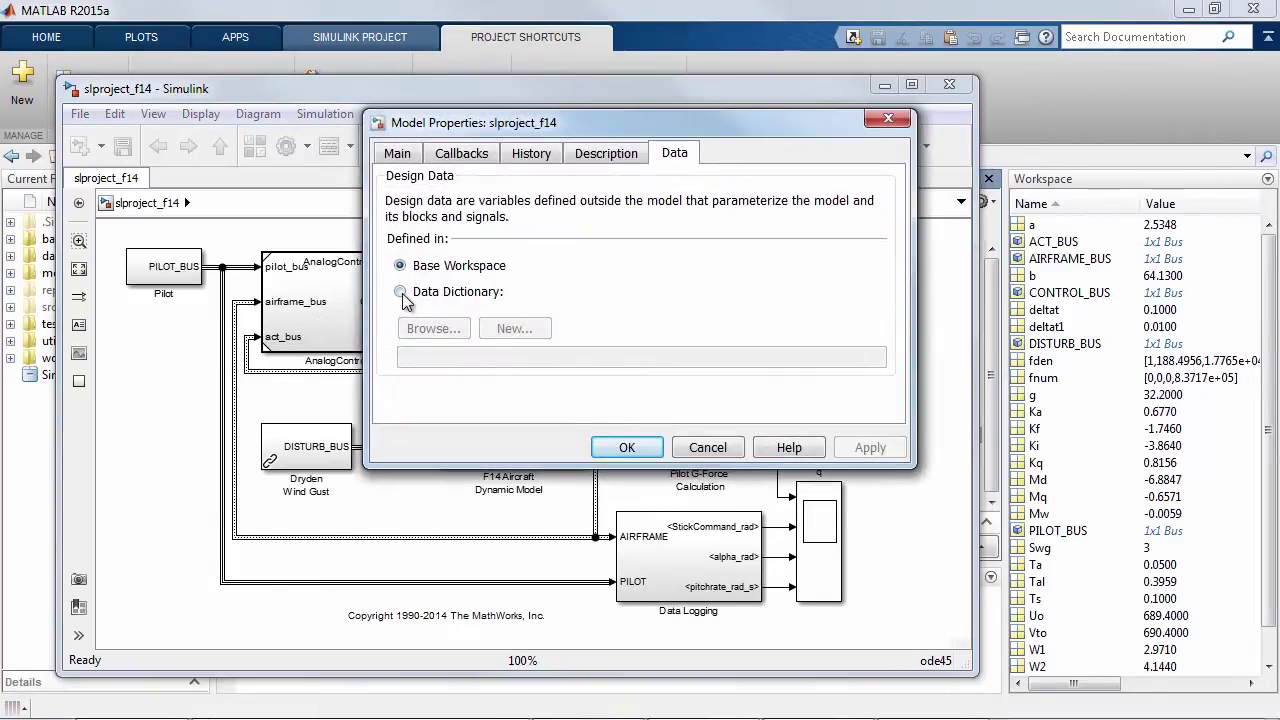
pyautogui.click(401, 293)
pyautogui.click(430, 356)
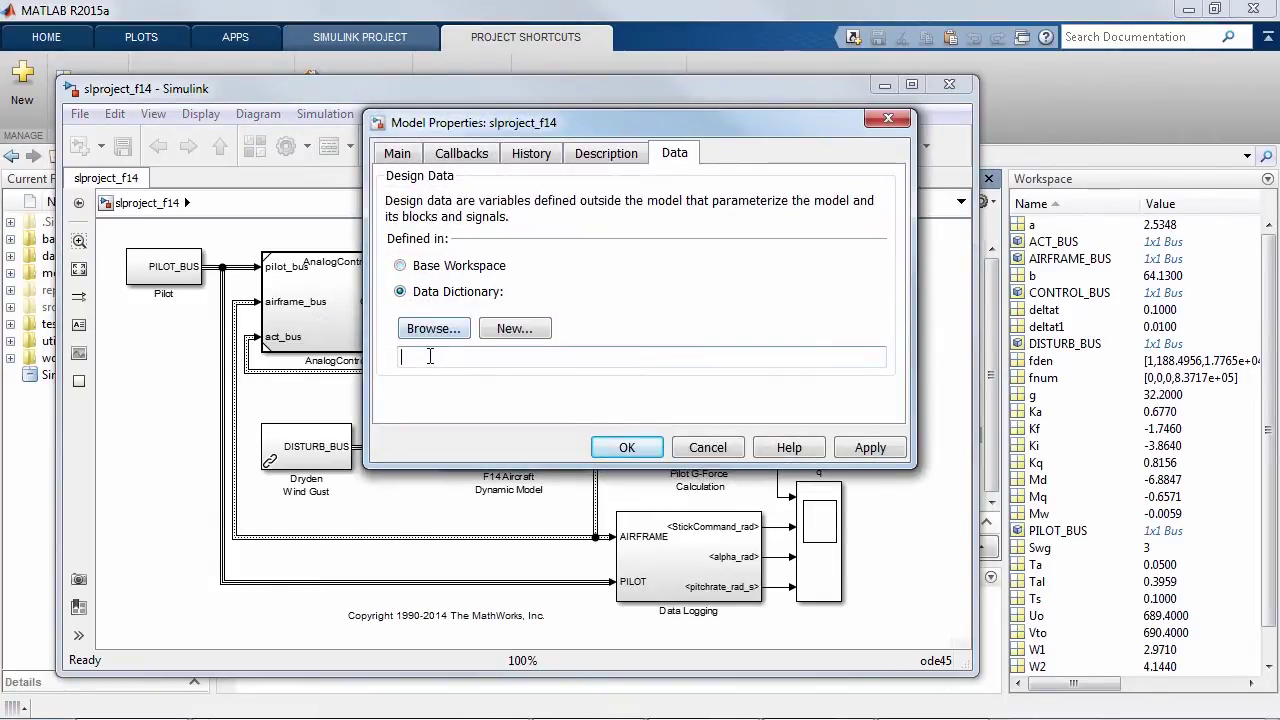
pyautogui.write('Air')
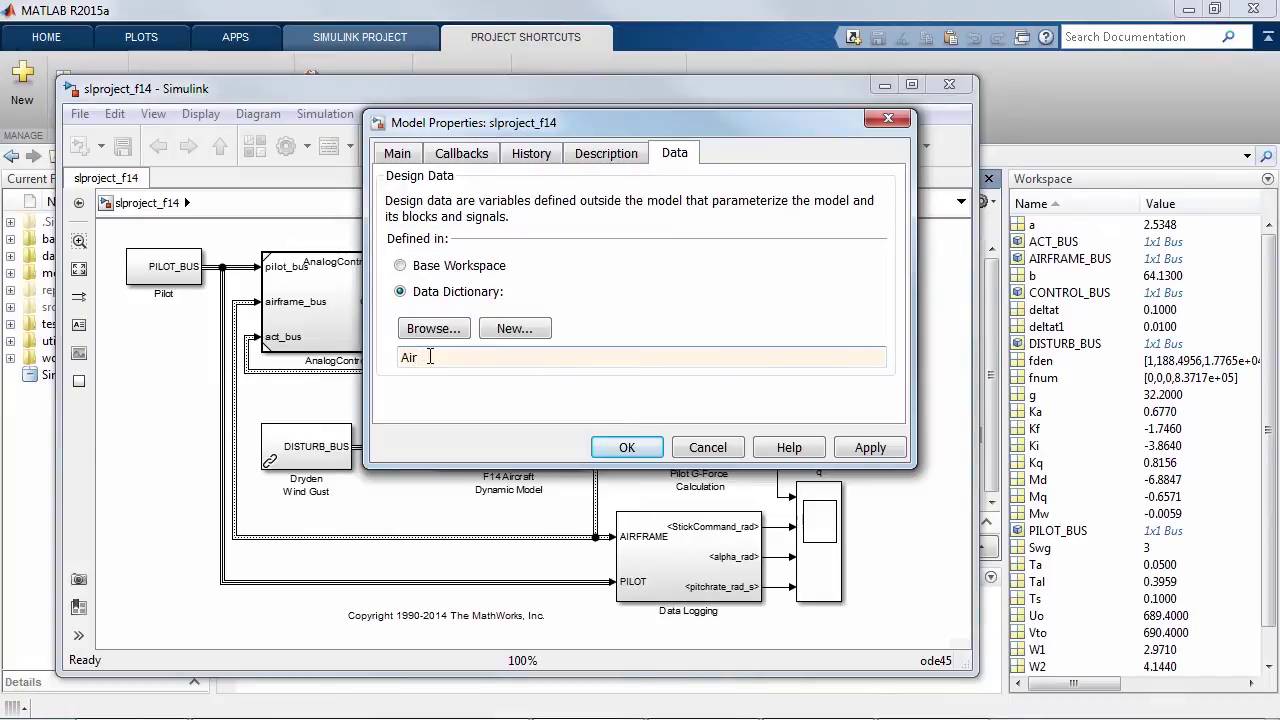
pyautogui.write('craft_data')
pyautogui.click(542, 332)
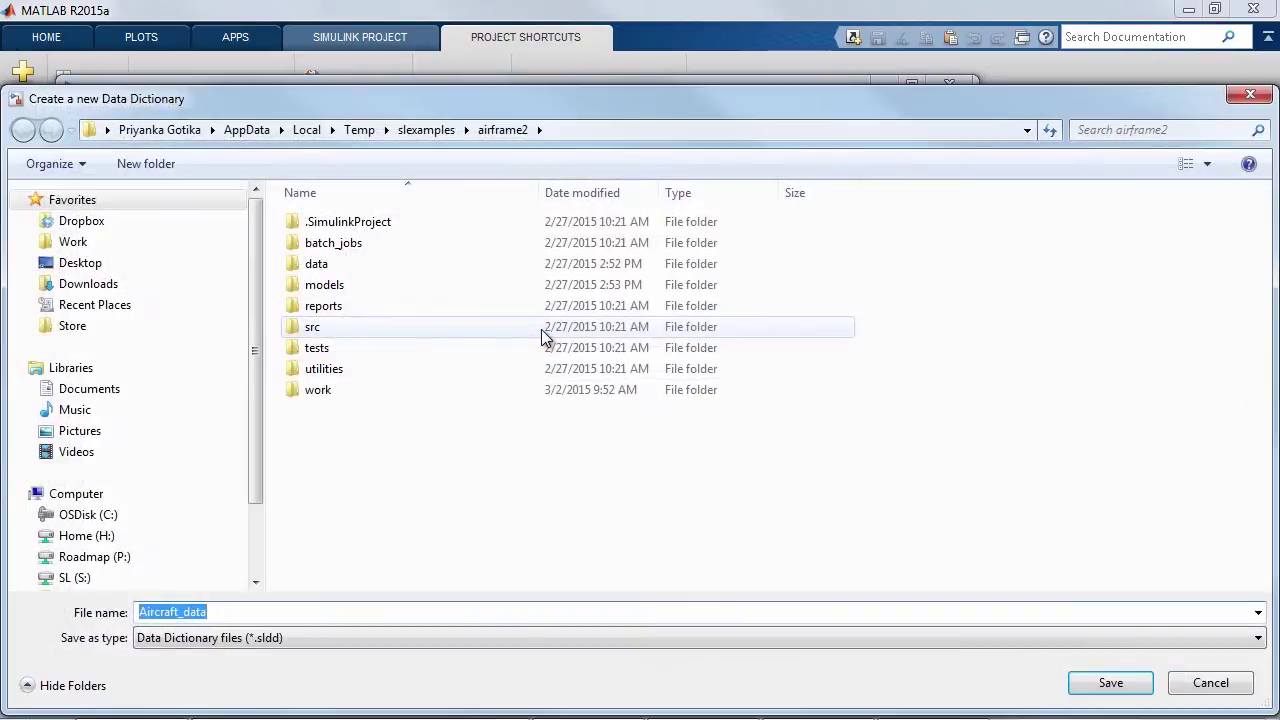
pyautogui.doubleClick(423, 264)
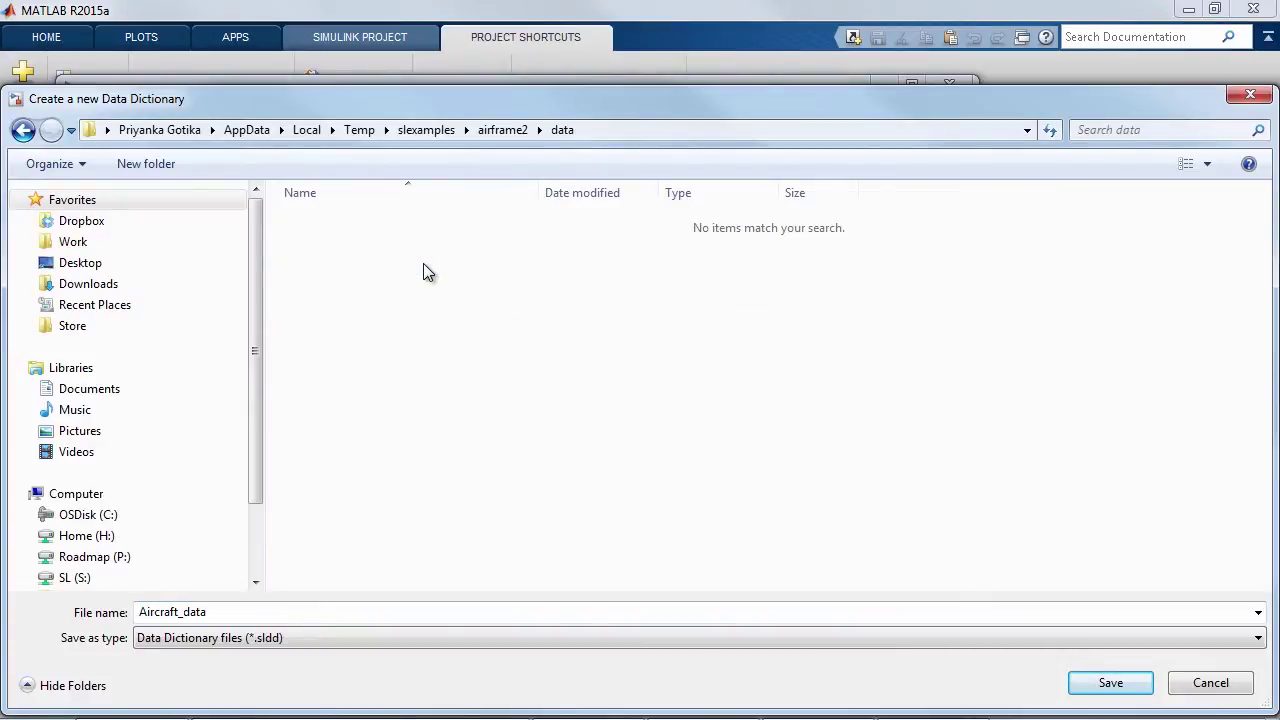
pyautogui.click(1092, 690)
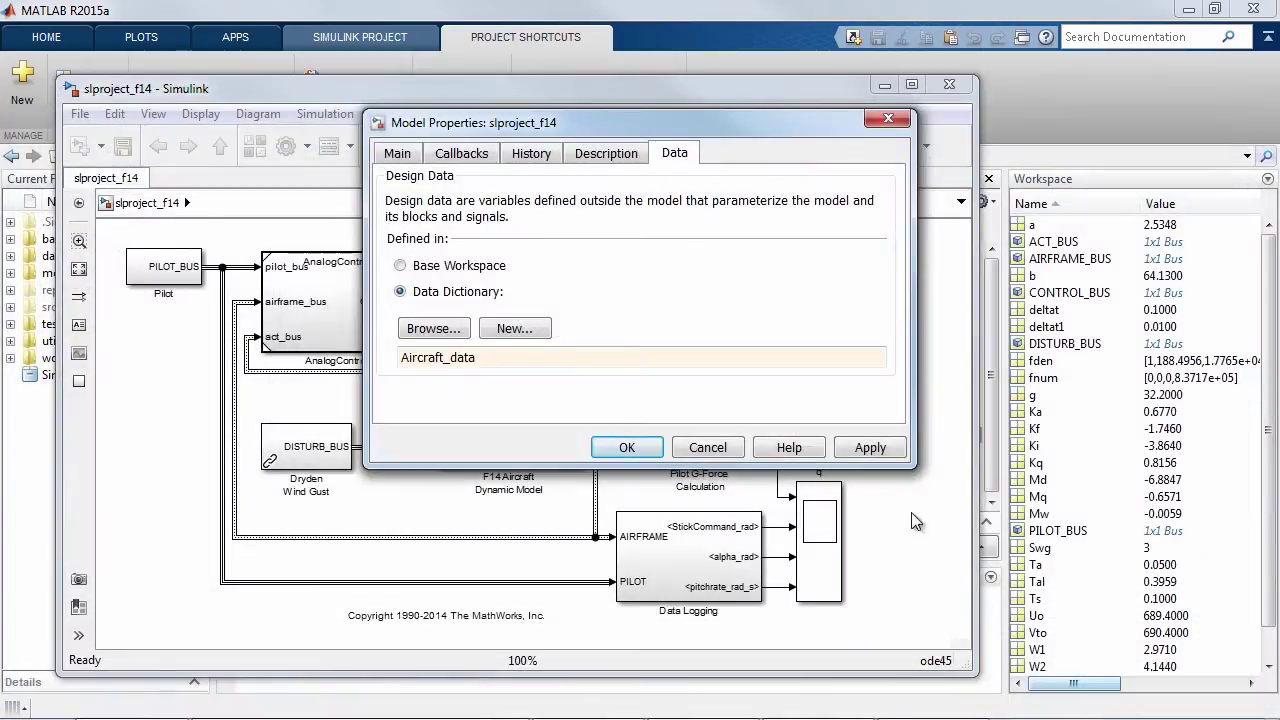
pyautogui.click(872, 449)
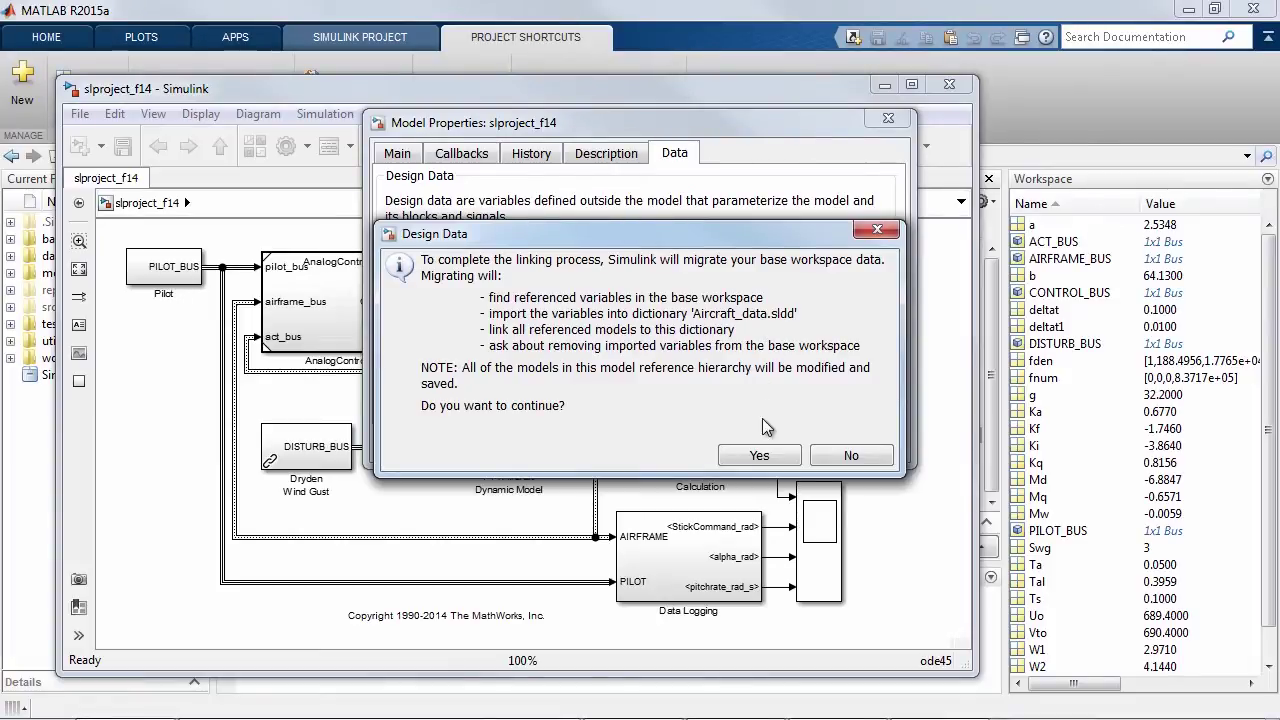
# Step: Migrate the 25 variables into Aircraft_data.sldd, remove them from the base workspace, and confirm Model Properties
pyautogui.click(760, 455)
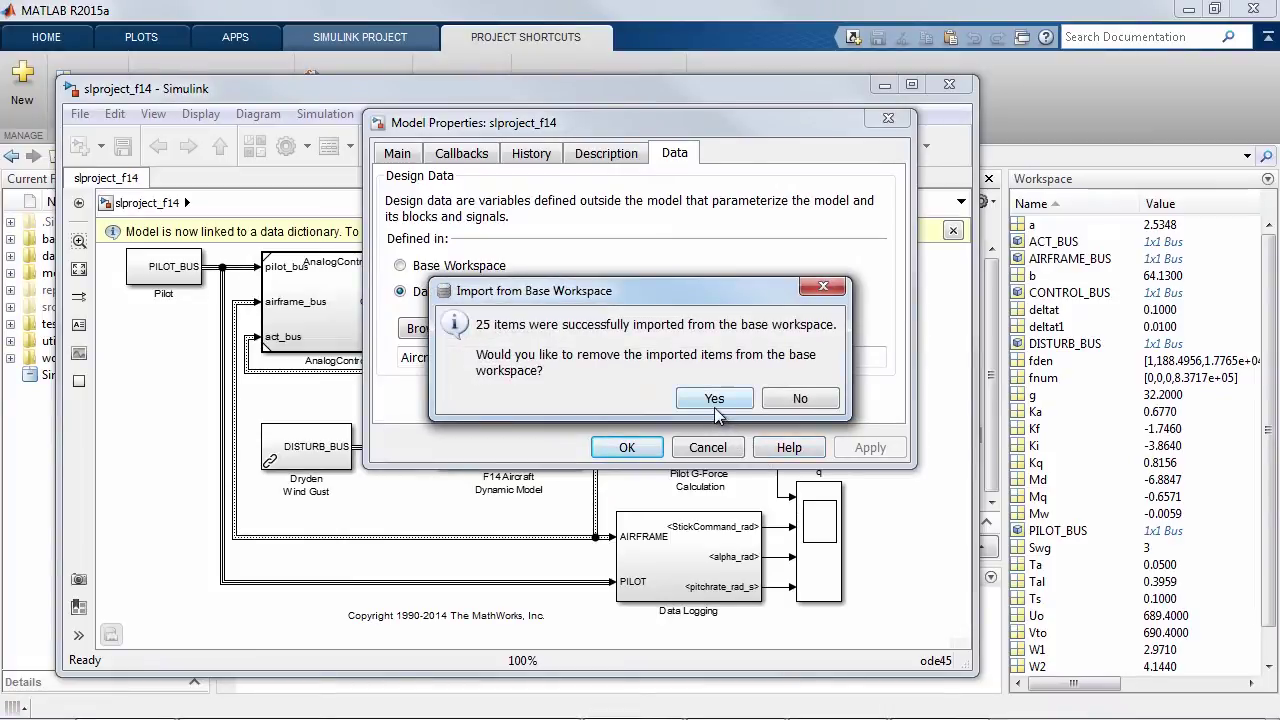
pyautogui.click(715, 403)
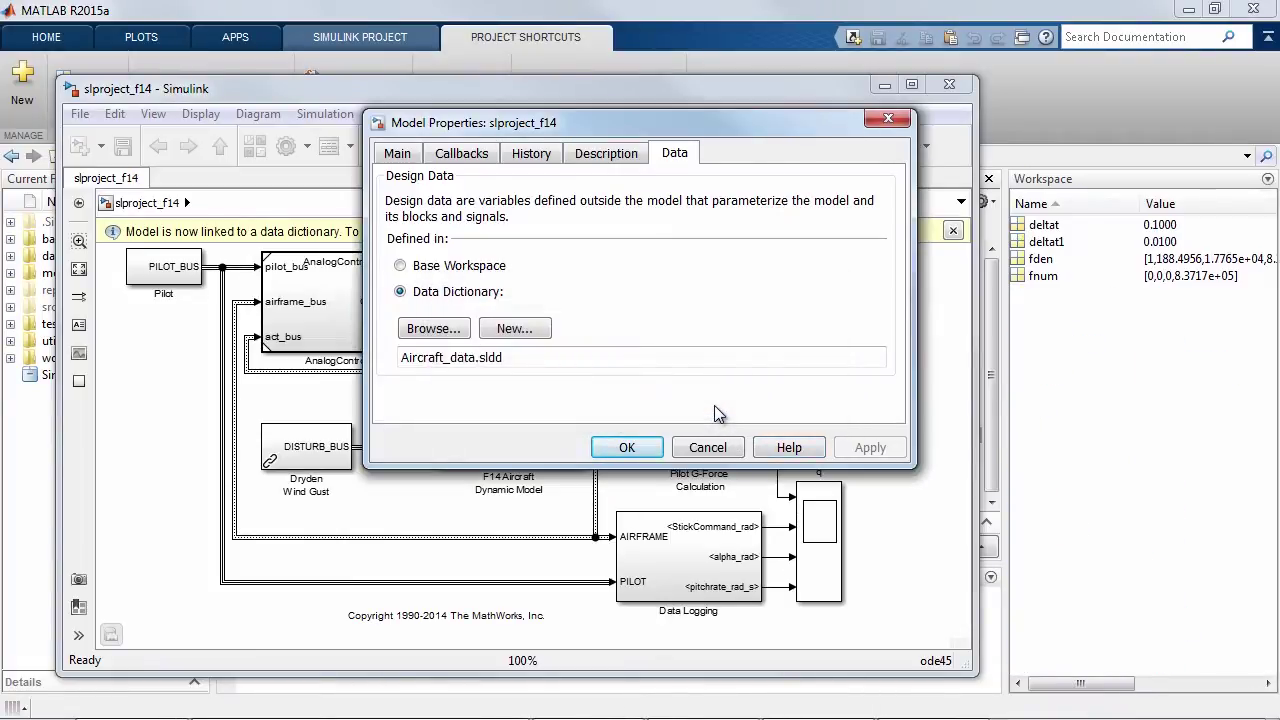
pyautogui.click(652, 448)
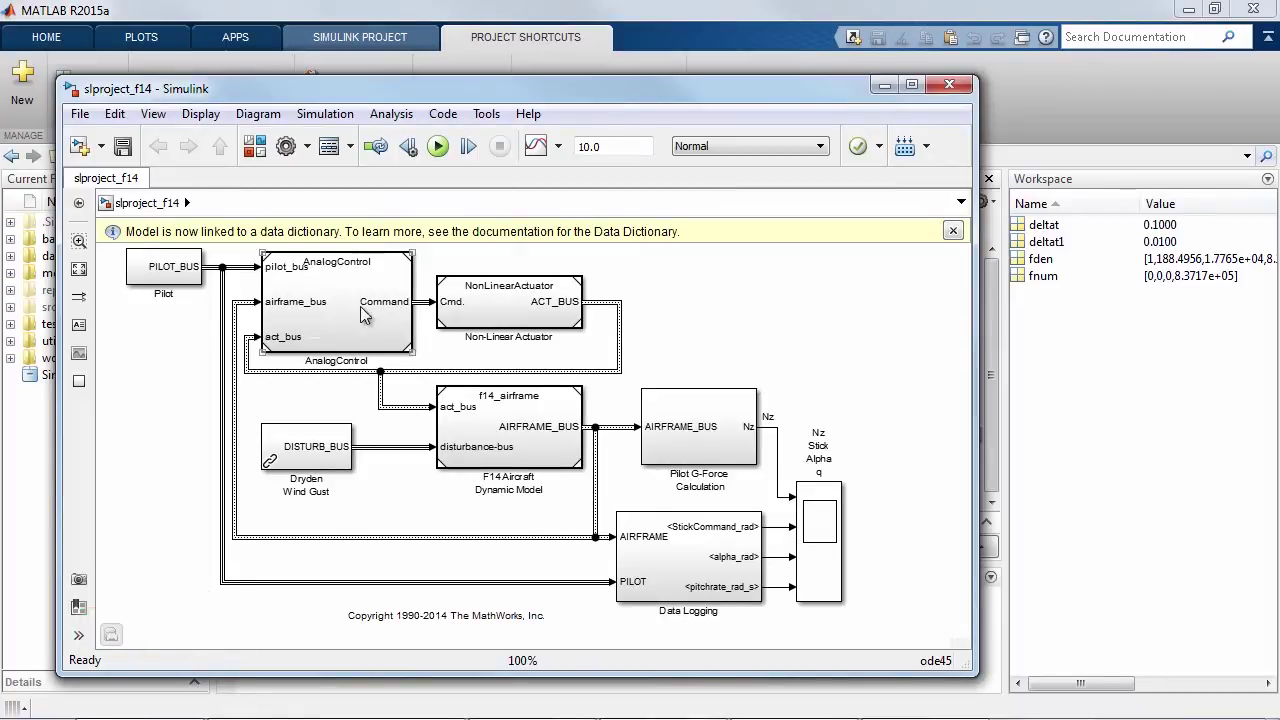
# Step: Show Aircraft_data's Design Data in a maximized Model Explorer, listing 25 objects including Ka = 0.677
pyautogui.click(350, 146)
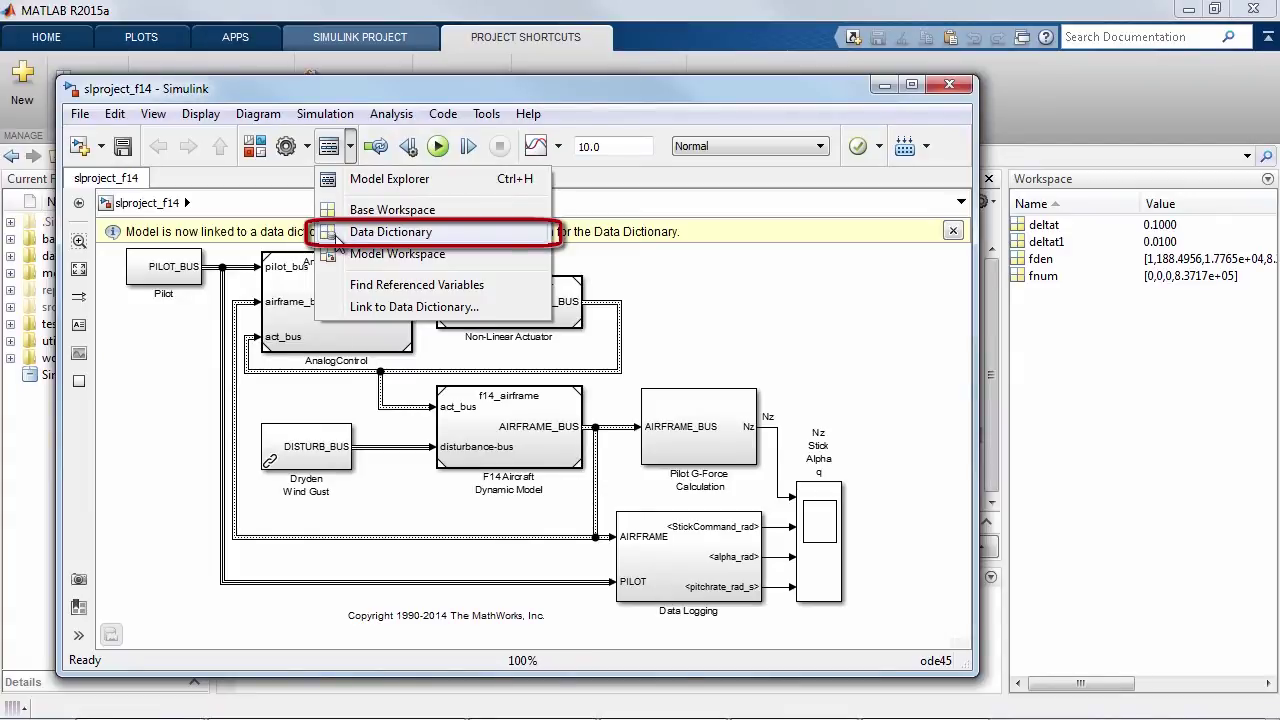
pyautogui.click(337, 238)
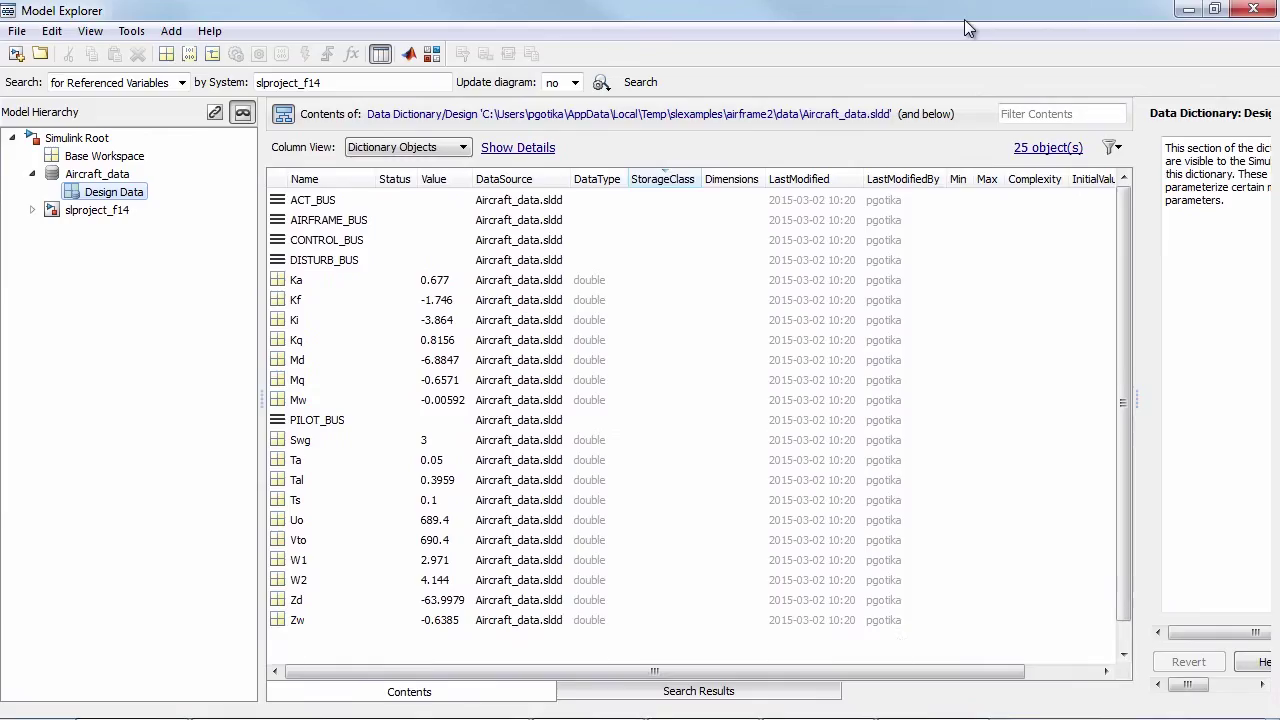
pyautogui.click(957, 13)
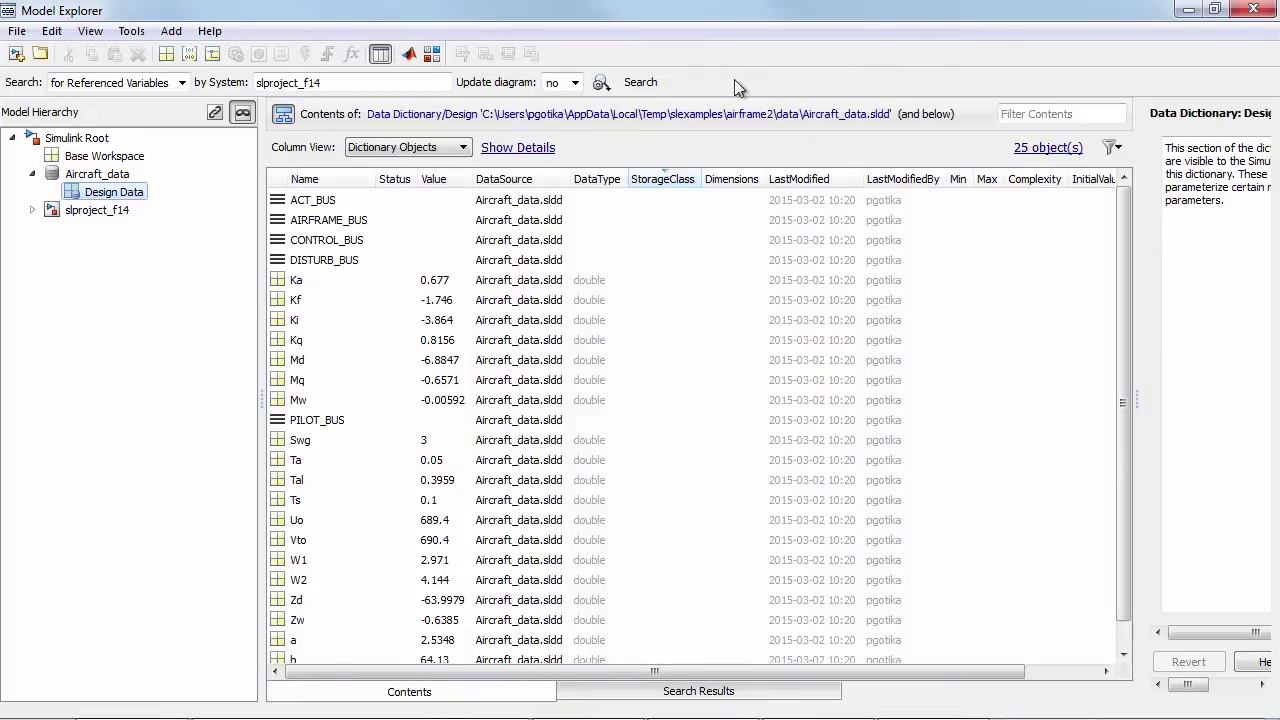
pyautogui.moveTo(263, 226); pyautogui.dragTo(216, 226)
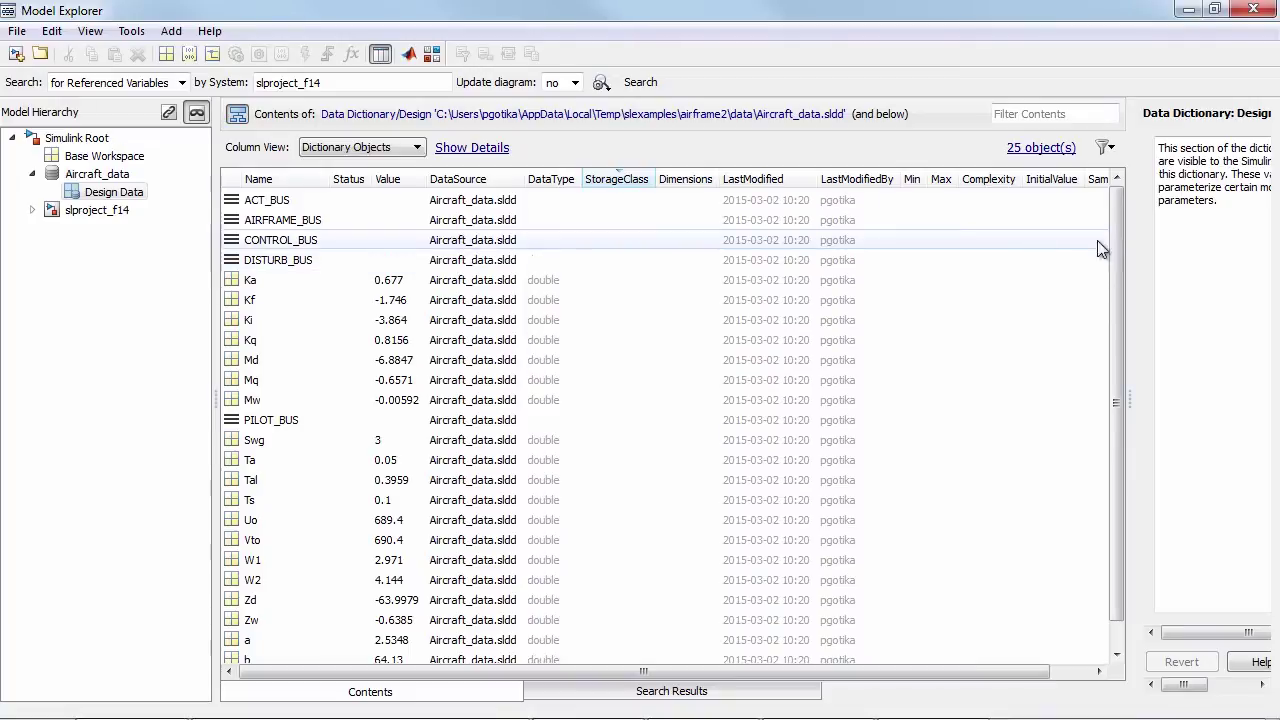
pyautogui.moveTo(1121, 234)
pyautogui.mouseDown()
pyautogui.moveTo(1123, 301)
pyautogui.moveTo(1122, 225)
pyautogui.mouseUp()
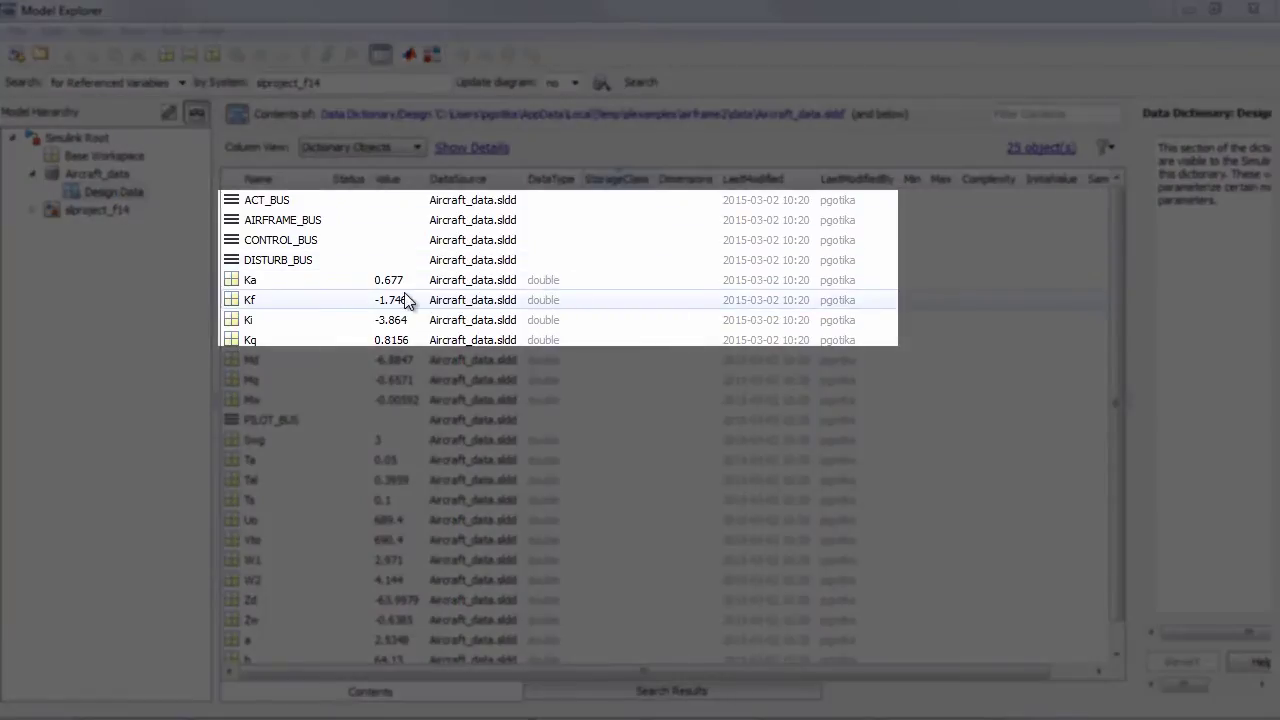
# Step: Edit Ka's value in the dictionary from 0.677 to 0.6775
pyautogui.doubleClick(410, 280)
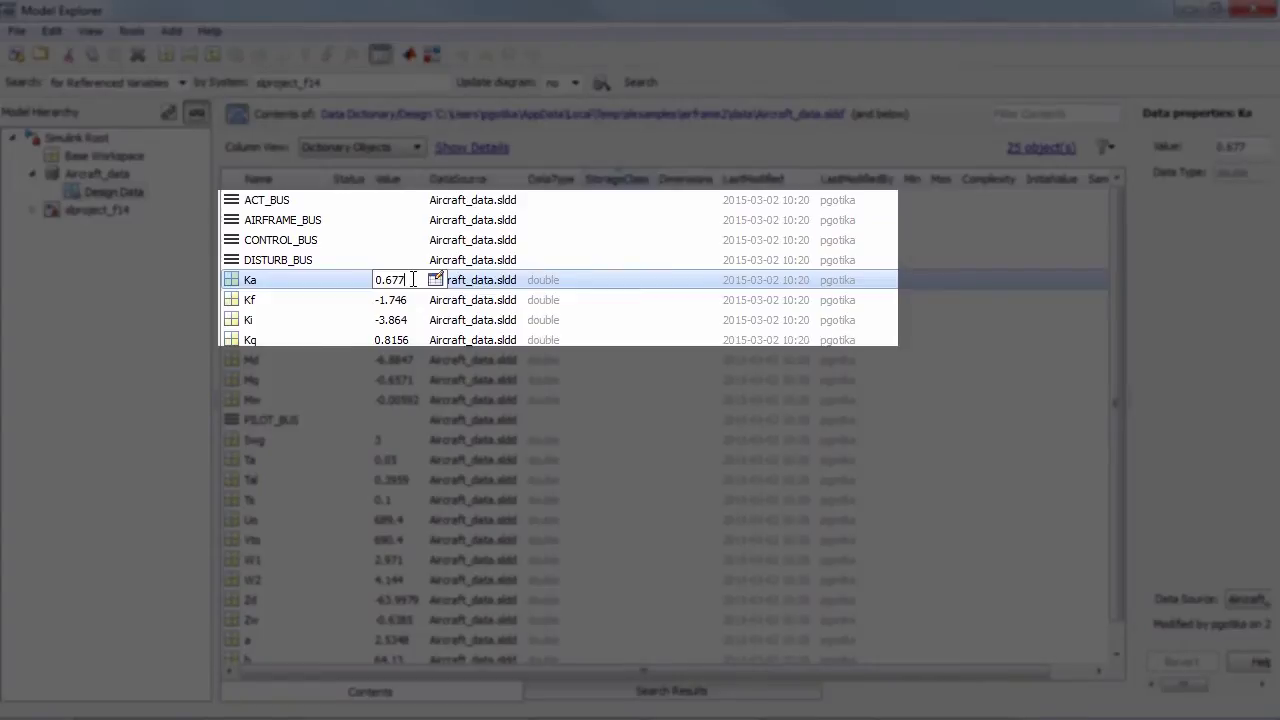
pyautogui.write('5')
pyautogui.press('Return')
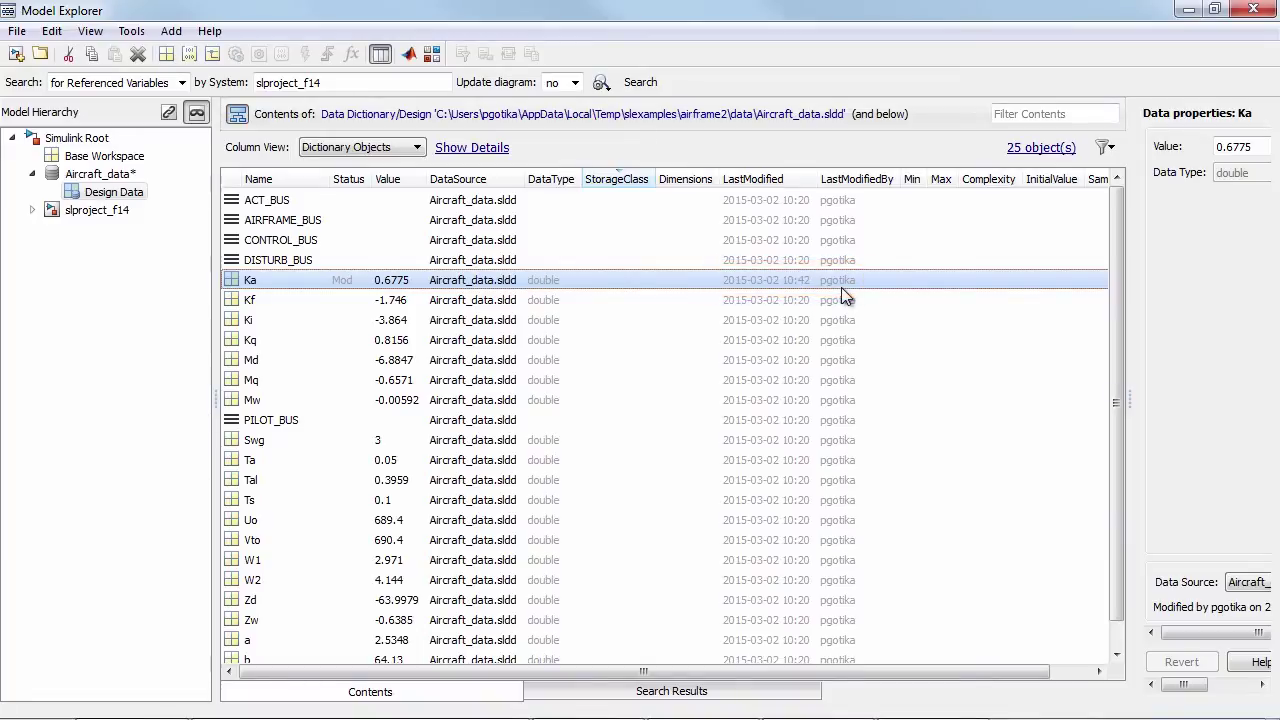
# Step: Compare Ka's new 0.6775 value with its previously saved 0.6770
pyautogui.rightClick(871, 286)
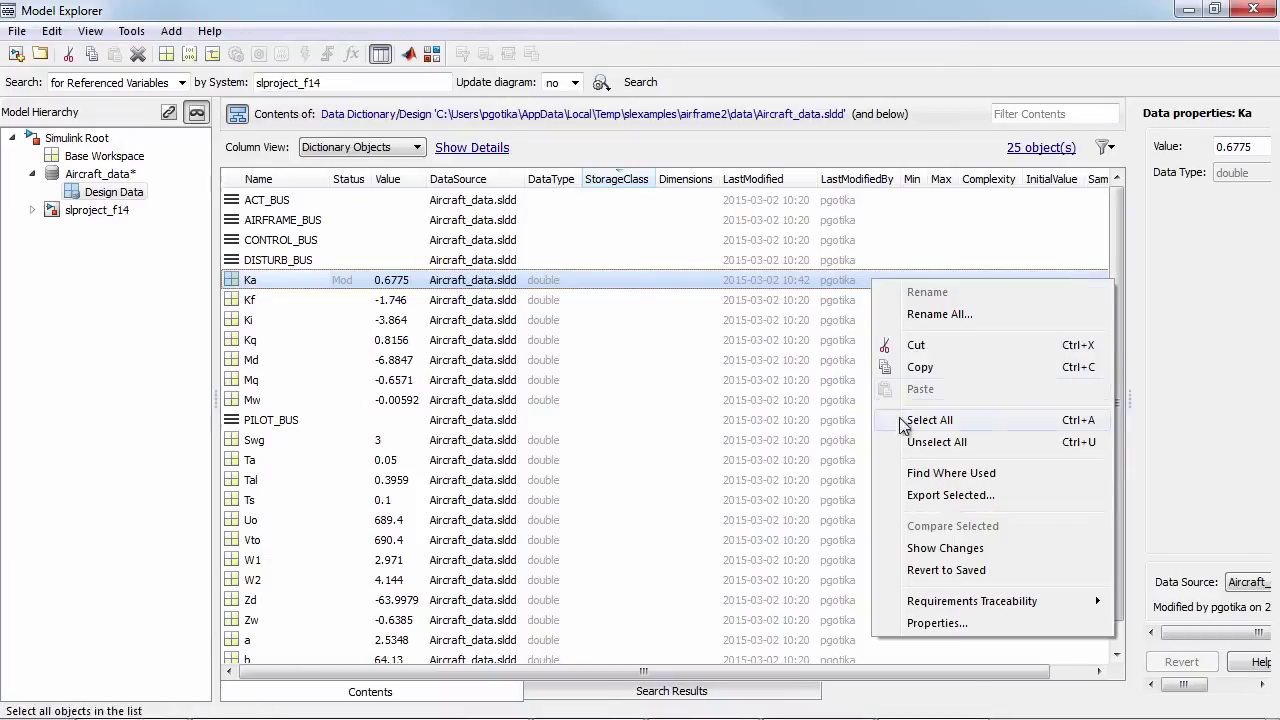
pyautogui.click(944, 548)
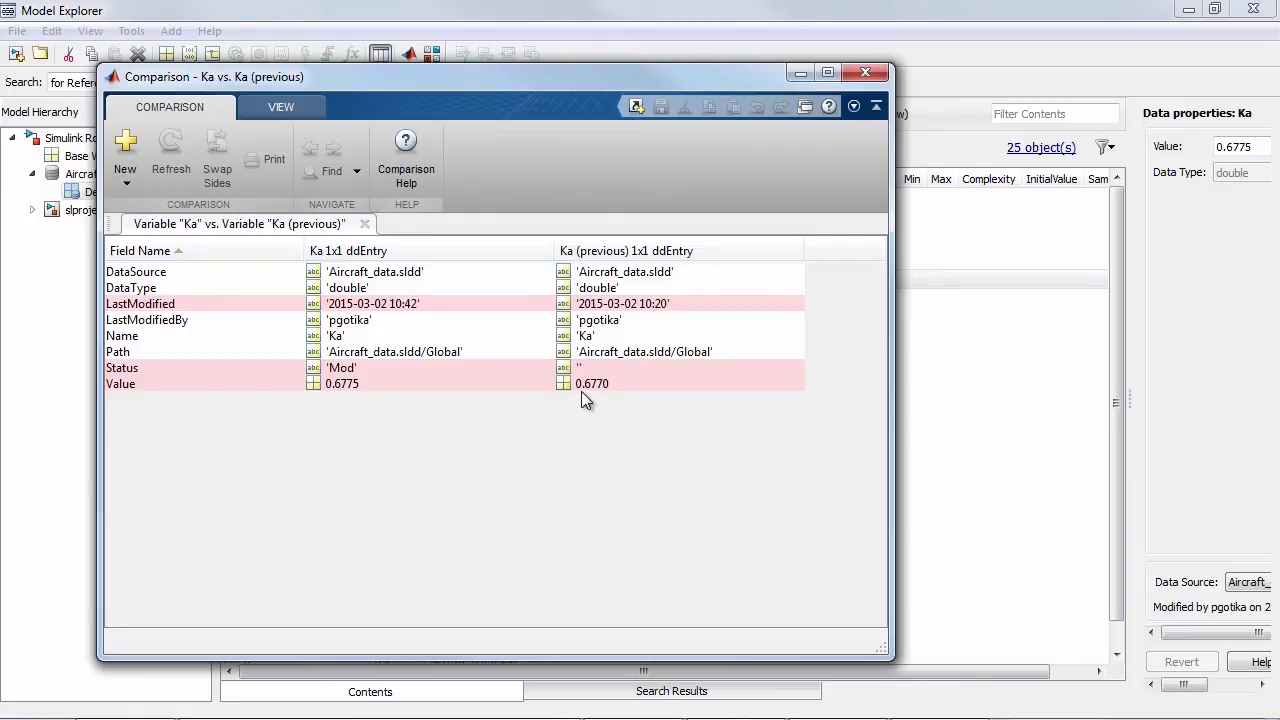
pyautogui.click(877, 72)
# Step: Save the changes to the Aircraft_data dictionary
pyautogui.click(122, 179)
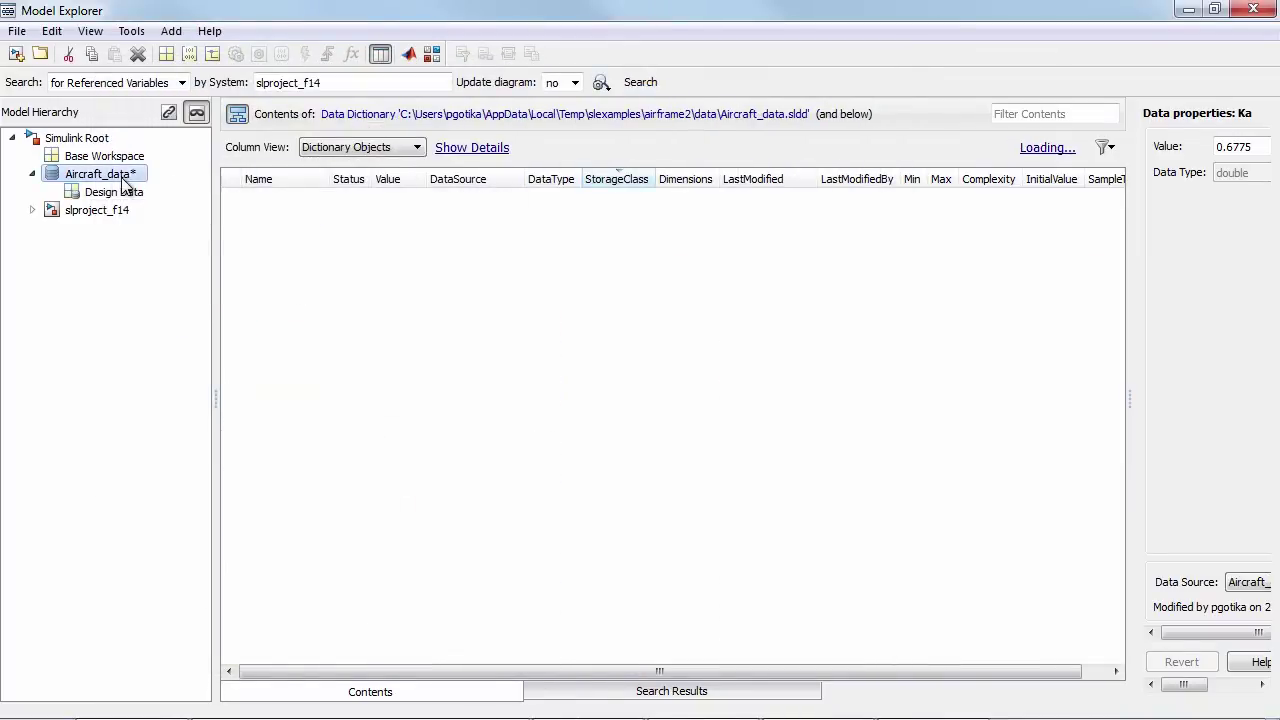
pyautogui.rightClick(122, 179)
pyautogui.click(135, 192)
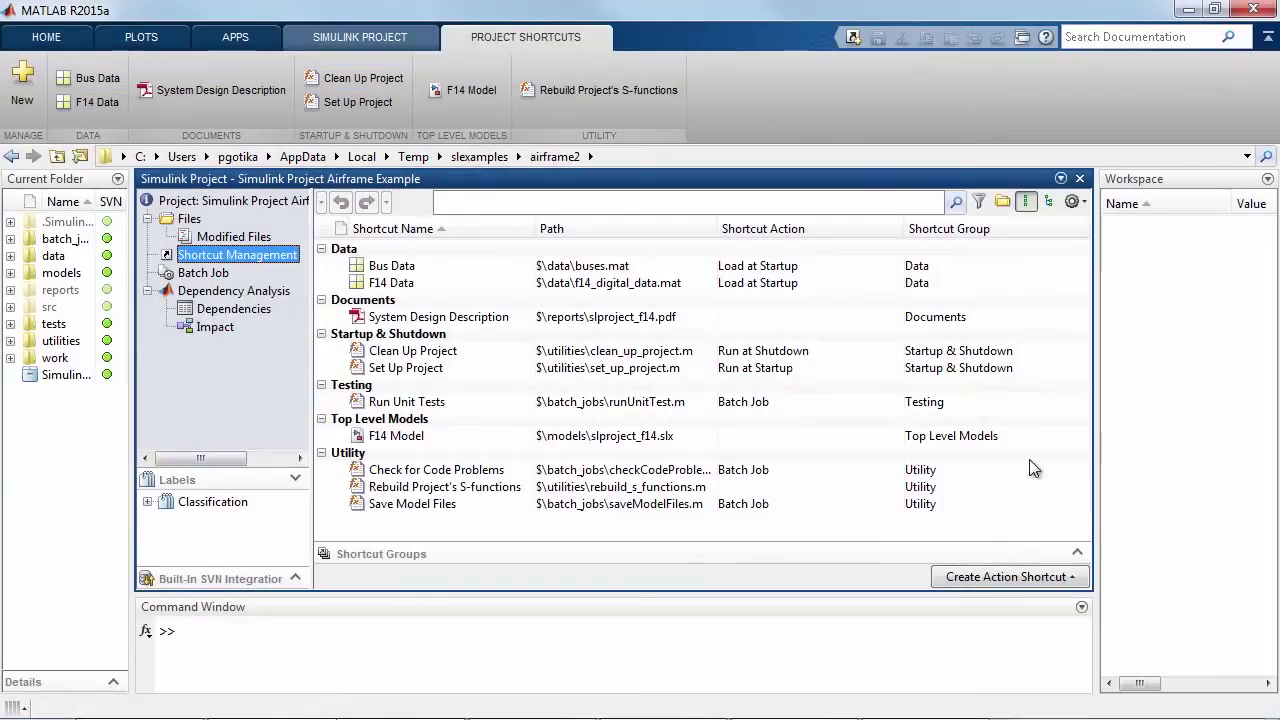
# Step: Undock Simulink Project into its own window and list modified files, showing Aircraft_data.sldd
pyautogui.click(1061, 178)
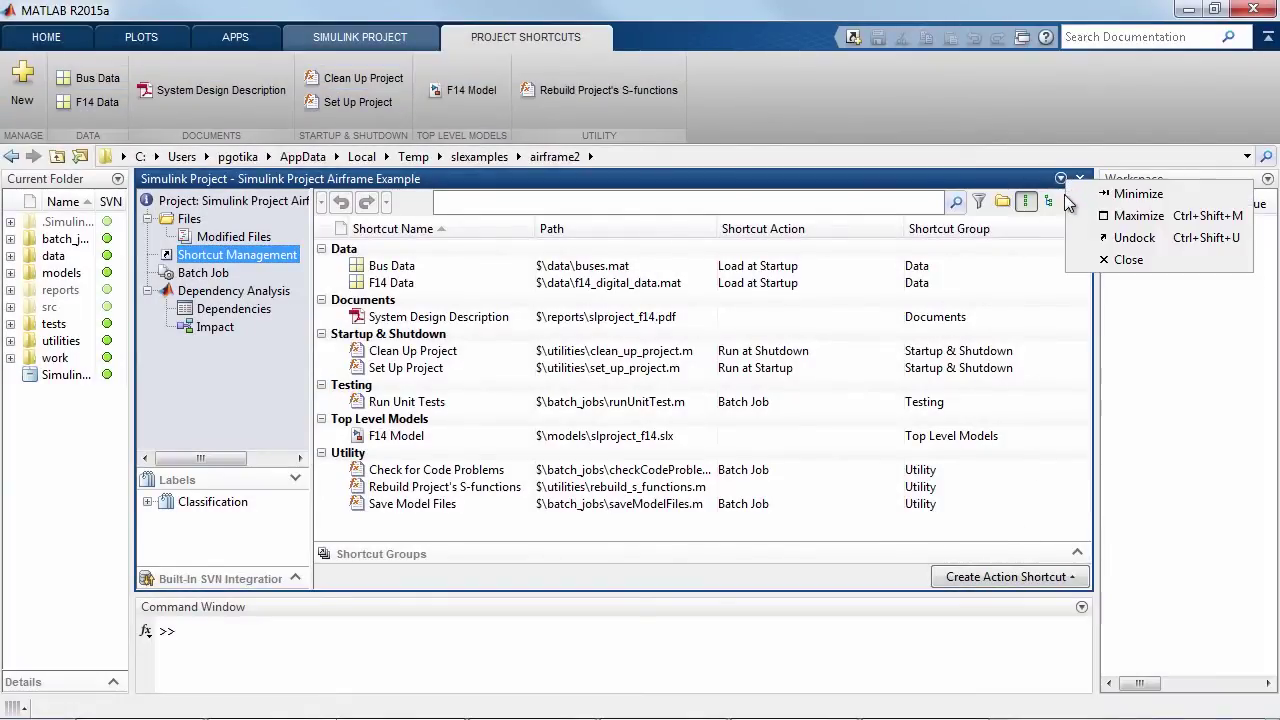
pyautogui.click(1089, 239)
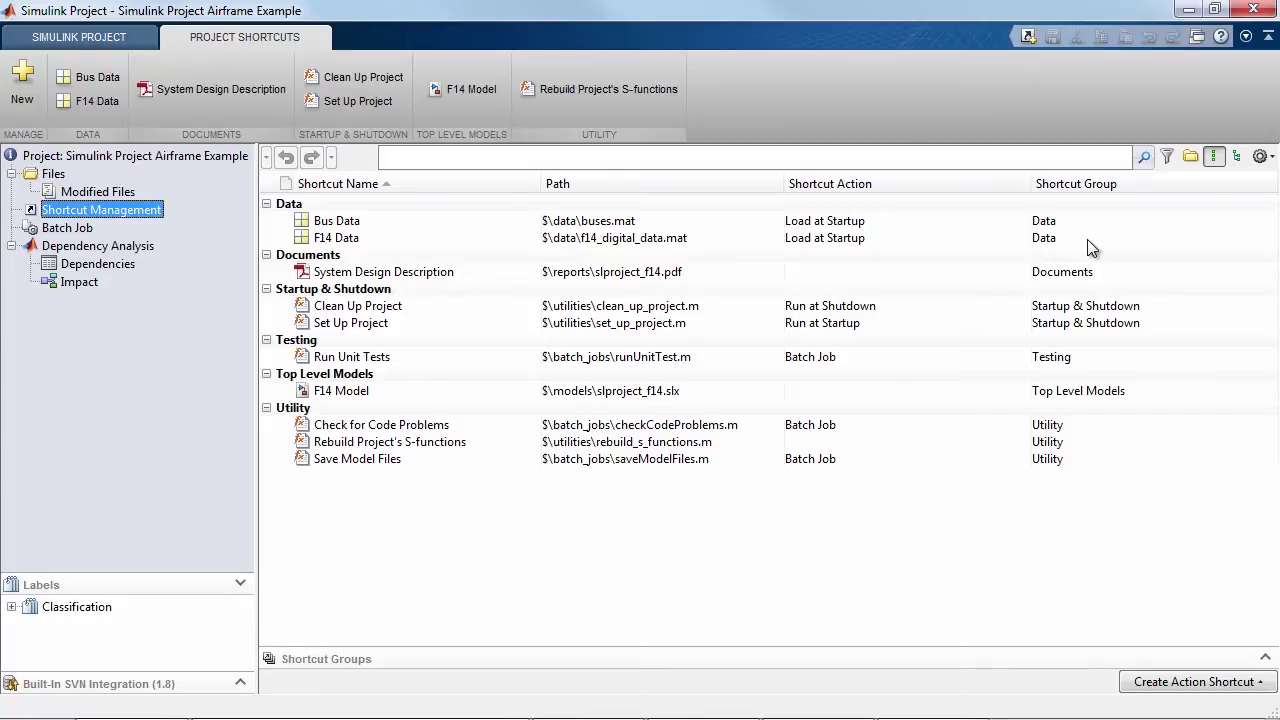
pyautogui.click(128, 194)
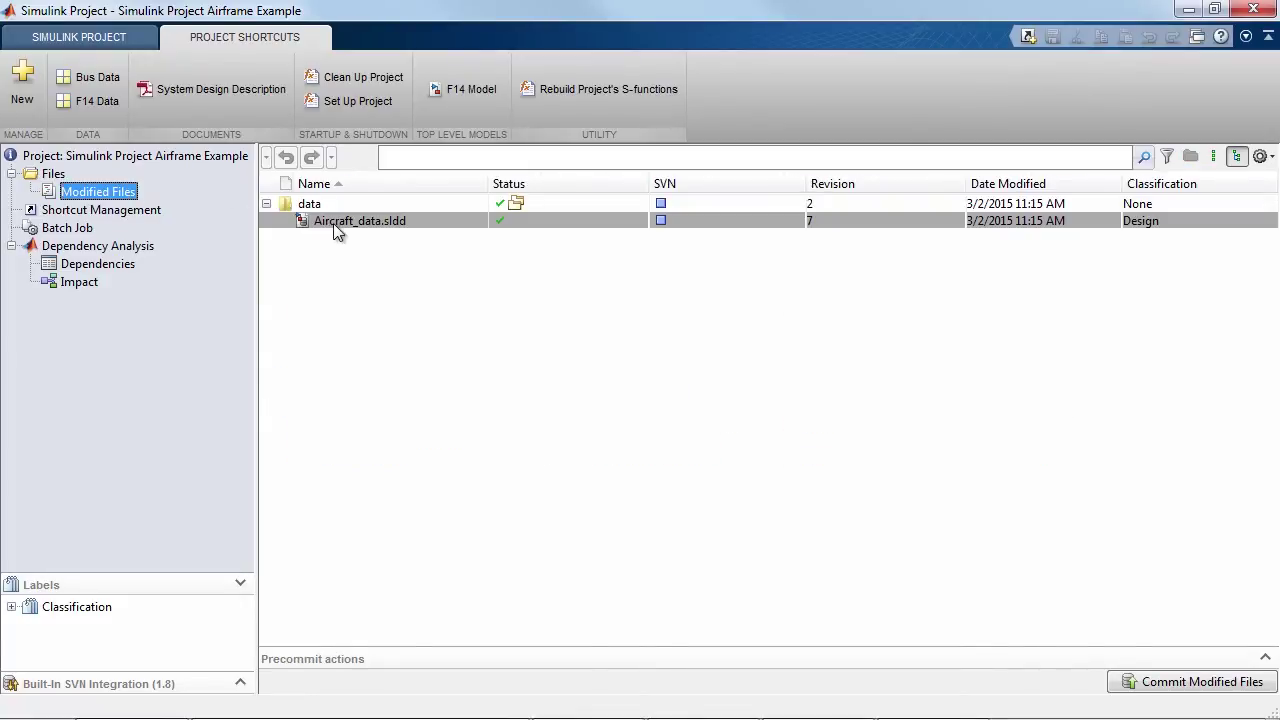
pyautogui.rightClick(446, 222)
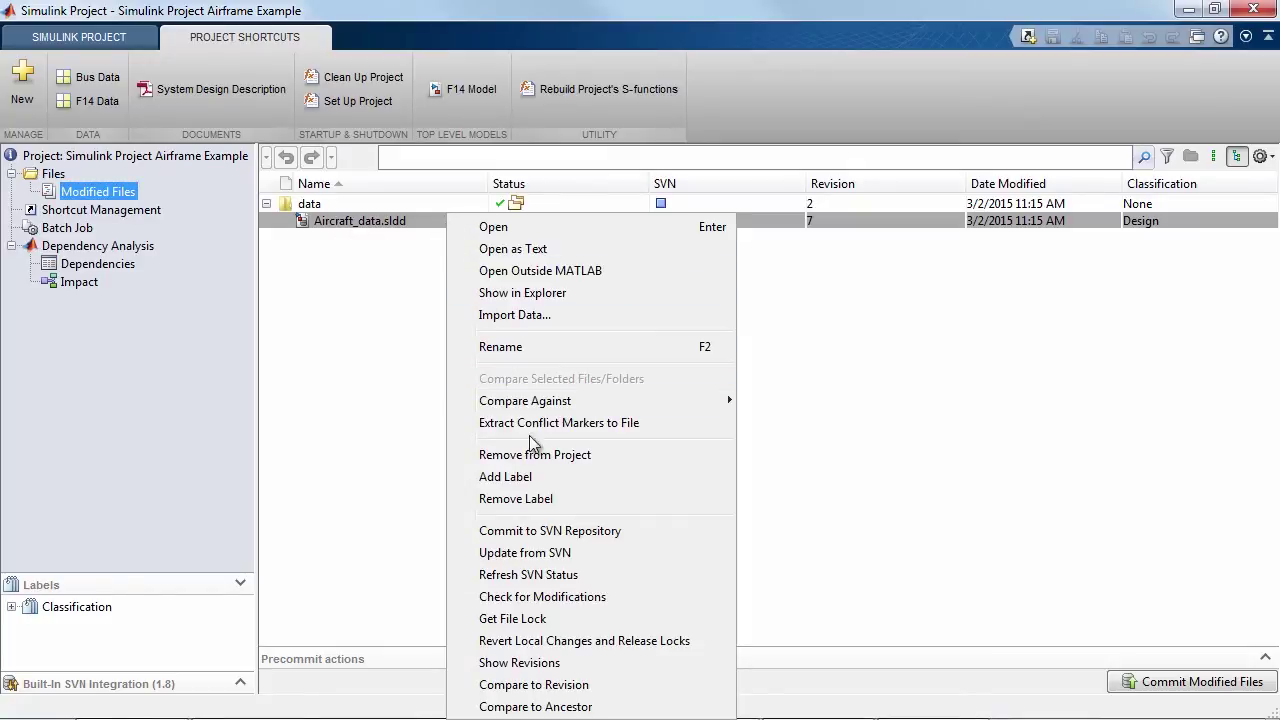
# Step: Compare Aircraft_data.sldd against revision 3 and inspect the Kf differences
pyautogui.click(535, 687)
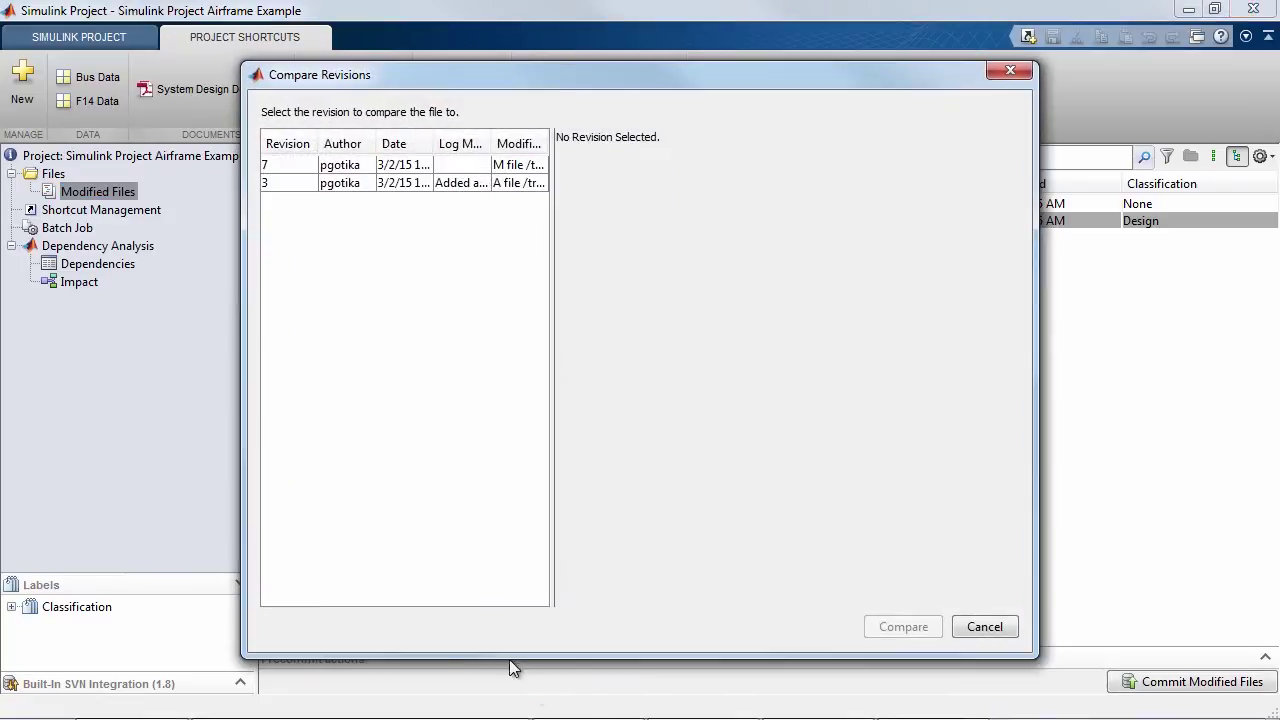
pyautogui.click(366, 185)
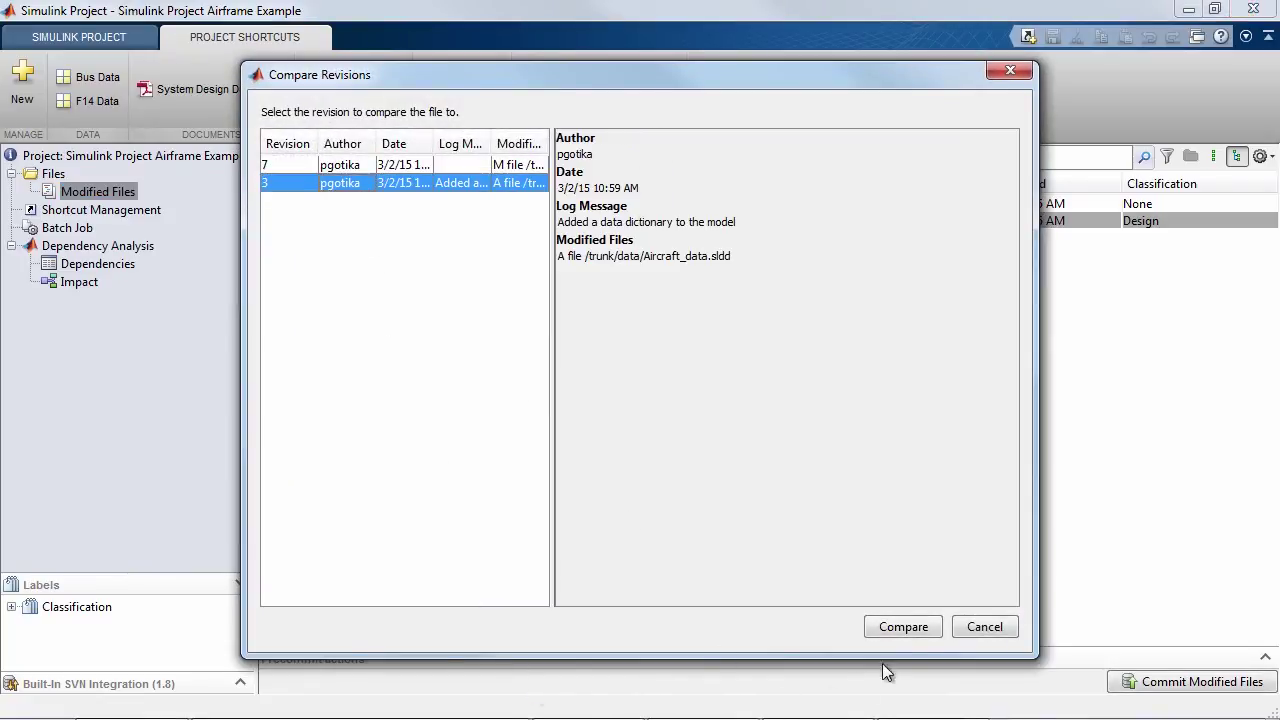
pyautogui.click(905, 627)
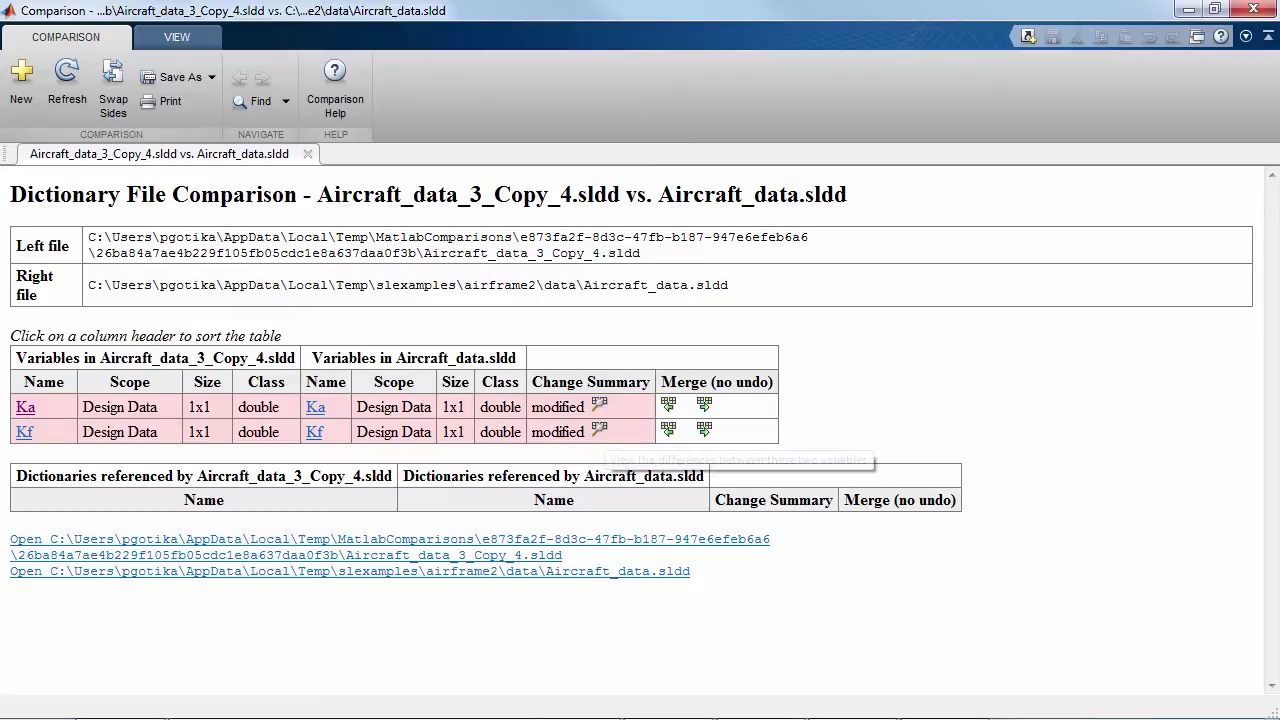
pyautogui.click(600, 429)
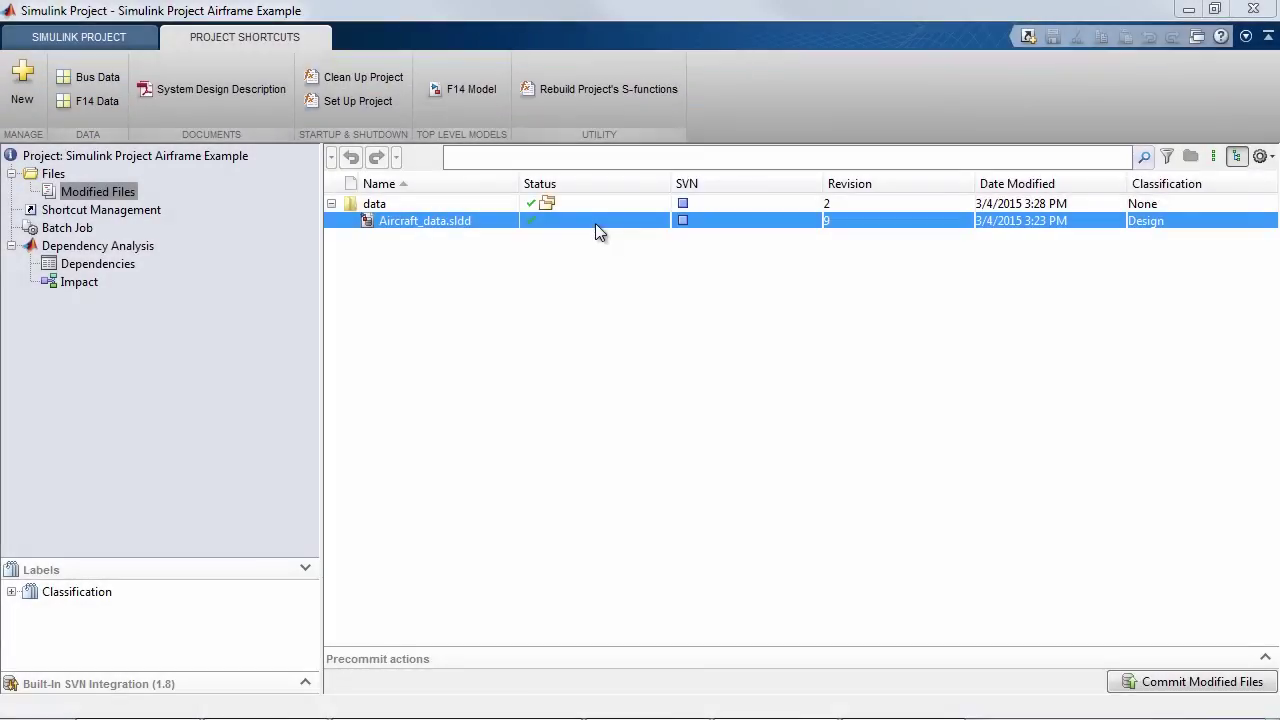
# Step: Commit Aircraft_data.sldd to SVN with the comment 'updated data dictionary'
pyautogui.click(1170, 688)
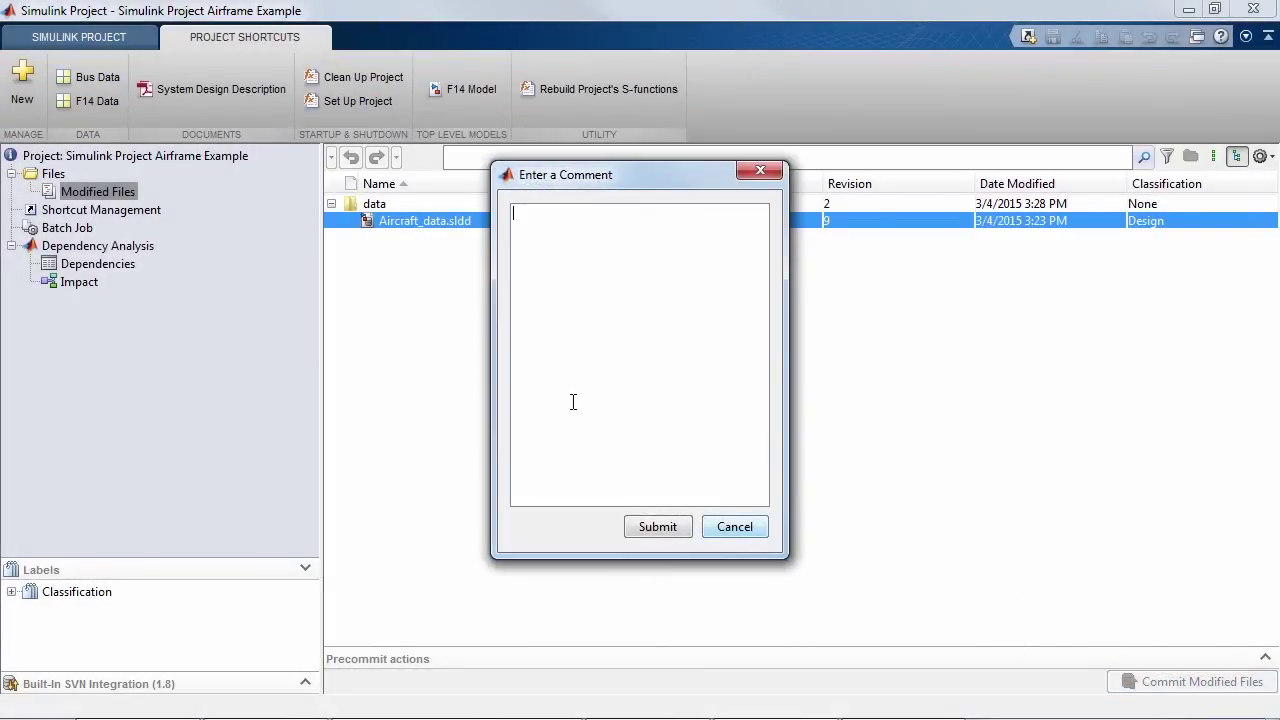
pyautogui.write('updated data dictionary')
pyautogui.click(660, 530)
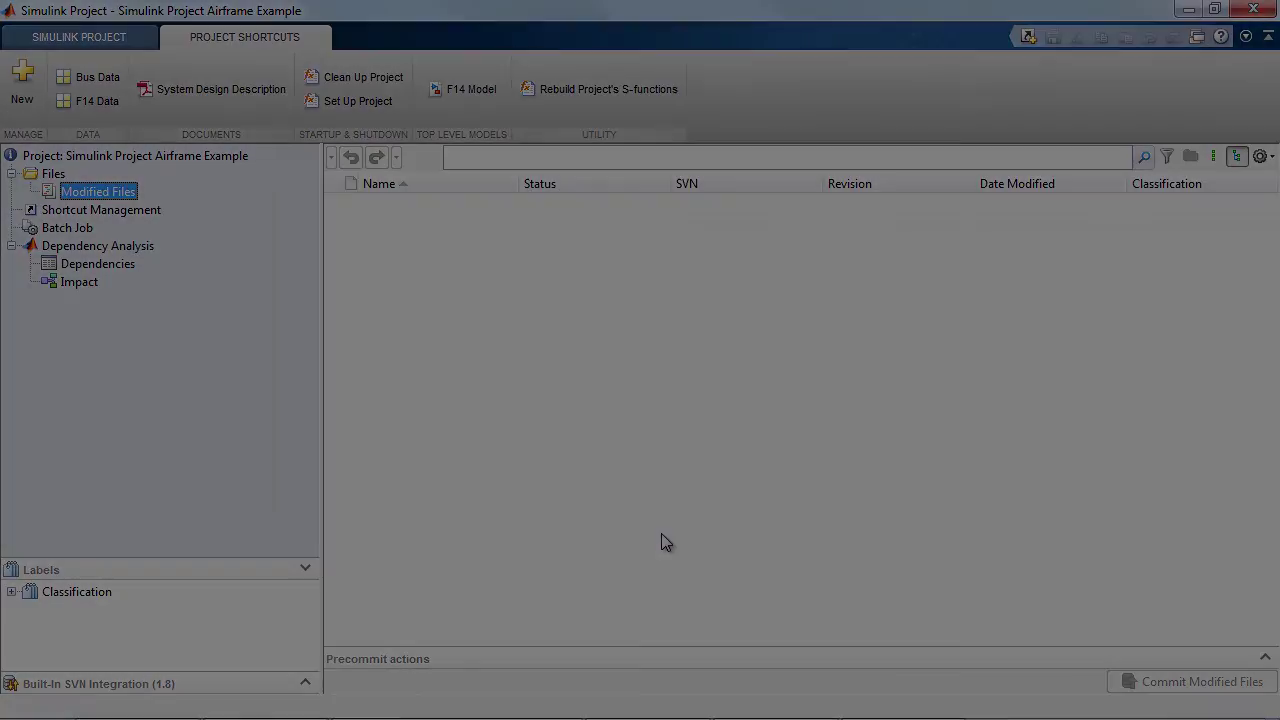